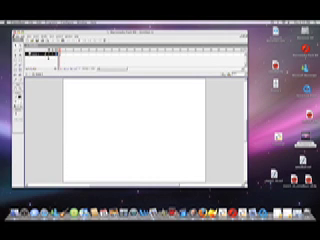
- Check the timeline options list and a layer's Properties dialog, leaving both unchanged
click(38, 38)
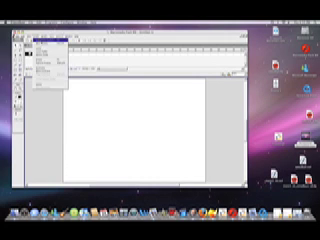
click(38, 46)
click(38, 38)
click(38, 46)
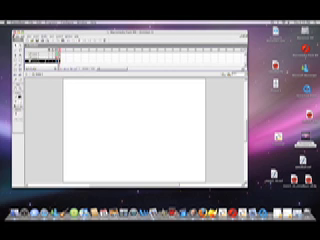
right_click(38, 62)
click(50, 118)
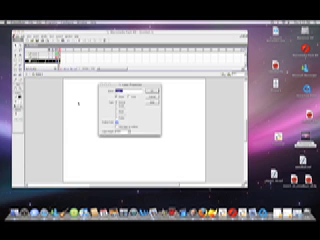
key(Return)
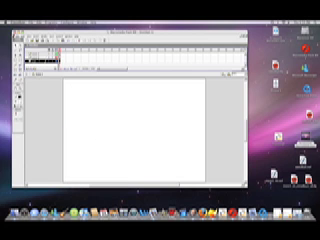
- Give the first layer a new short name in Layer Properties
right_click(38, 60)
click(50, 118)
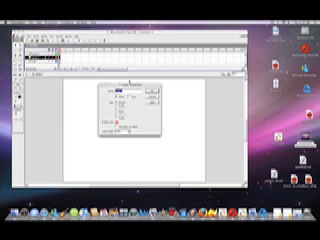
text(b)
key(Return)
- Give another layer a new short name in Layer Properties
right_click(38, 55)
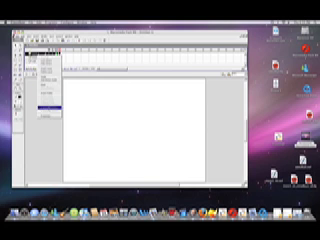
click(50, 108)
text(c)
key(Return)
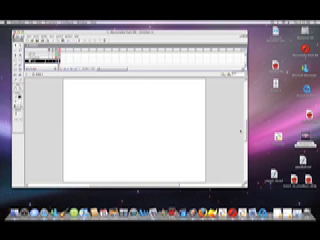
click(18, 97)
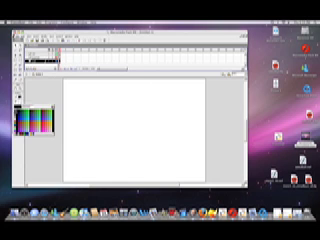
- Pick a toolbox swatch colour, browse the menus, and drag the window taller
click(30, 120)
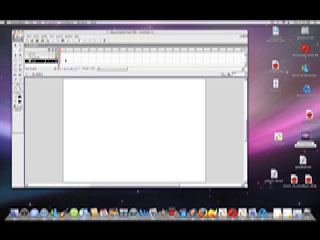
click(58, 33)
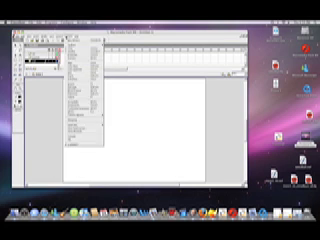
click(80, 120)
click(72, 40)
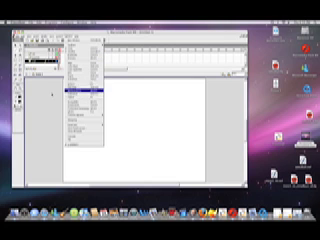
click(50, 150)
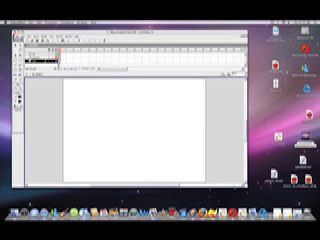
drag(245, 186, 247, 196)
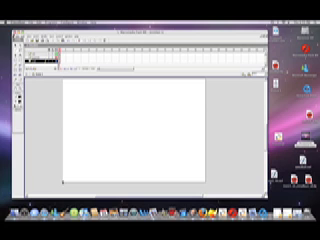
- Discard a stray line drawn on the stage and check the timeline's shortcut menu
mouse_move(63, 182)
mouse_down()
mouse_move(80, 104)
mouse_move(93, 178)
mouse_up()
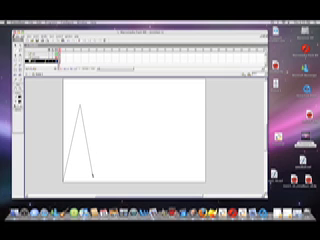
key(Escape)
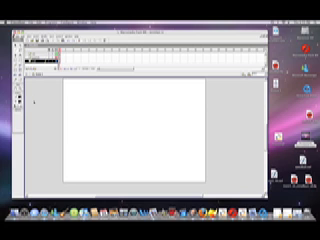
right_click(65, 48)
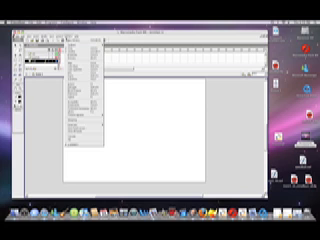
click(78, 84)
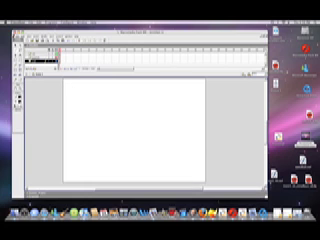
- Repeatedly expand and collapse the Properties panel below the stage
click(32, 191)
click(40, 175)
click(32, 190)
click(32, 176)
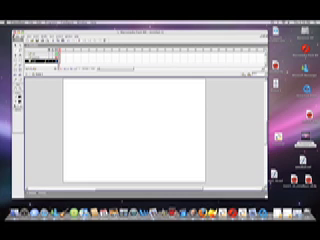
click(32, 190)
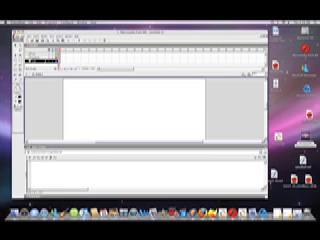
click(32, 151)
click(32, 189)
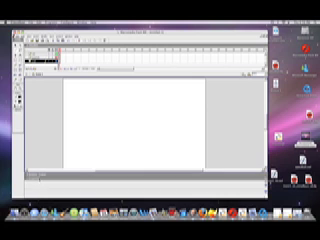
click(32, 174)
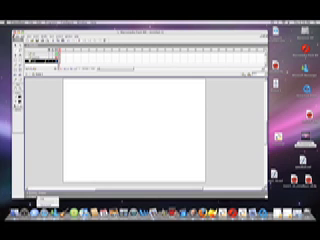
click(32, 191)
click(32, 174)
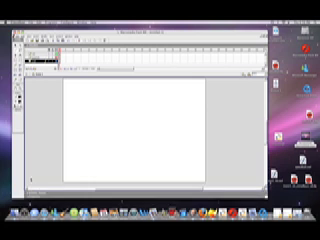
- Browse a menu and pick a fill colour from the toolbox swatches
click(58, 37)
mouse_move(70, 37)
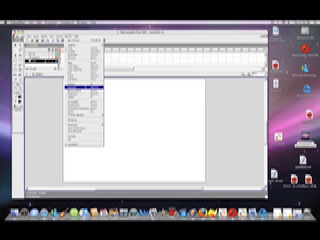
click(36, 80)
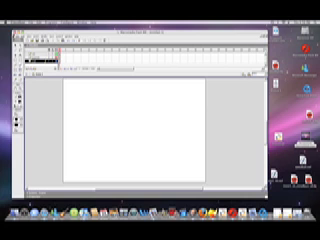
click(17, 101)
click(30, 115)
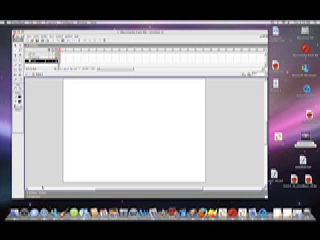
- Toggle the Actions and Properties panels with F9 and Ctrl+F3, leaving Properties collapsed
key(F9)
key(ctrl+F3)
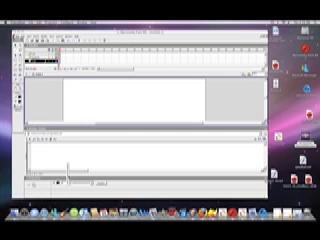
key(F9)
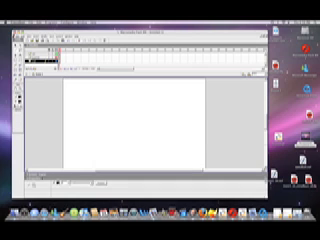
key(ctrl+F3)
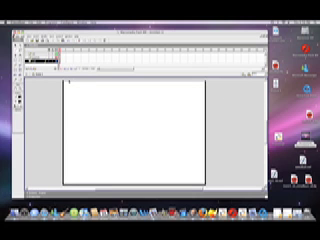
- Draw the maze's top outer walls, undoing two mistaken strokes with Ctrl+Z
mouse_move(72, 82)
mouse_down()
mouse_move(71, 172)
mouse_move(72, 86)
mouse_move(190, 88)
mouse_move(183, 88)
mouse_up()
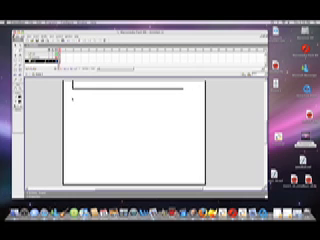
mouse_move(72, 96)
mouse_down()
mouse_move(72, 176)
mouse_move(191, 174)
mouse_move(190, 89)
mouse_up()
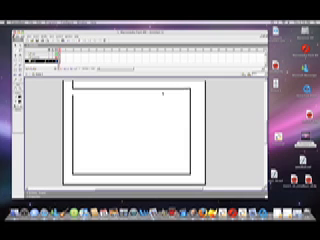
key(ctrl+z)
mouse_move(181, 89)
mouse_down()
mouse_move(192, 126)
mouse_move(193, 176)
mouse_up()
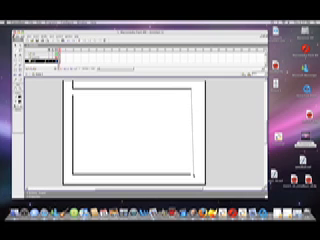
key(ctrl+z)
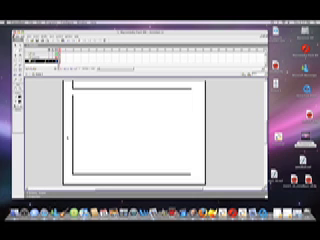
- Add a vertical inner wall and the right inner rectangle, then marquee-select the maze
drag(96, 100, 97, 178)
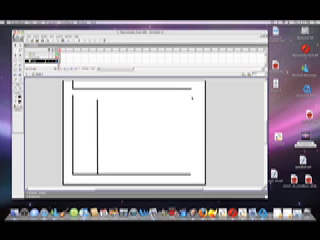
mouse_move(192, 90)
mouse_down()
mouse_move(191, 160)
mouse_move(111, 160)
mouse_move(112, 90)
mouse_up()
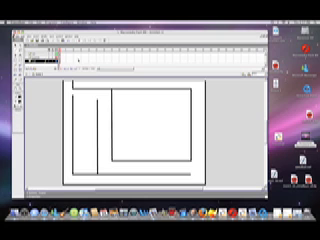
mouse_move(72, 84)
mouse_down()
mouse_move(152, 126)
mouse_move(111, 89)
mouse_up()
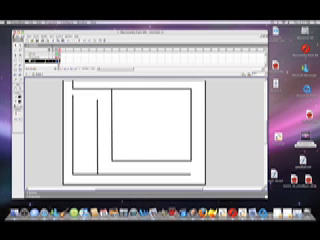
- Convert the maze drawing into a Button symbol via Insert > Convert to Symbol
click(36, 37)
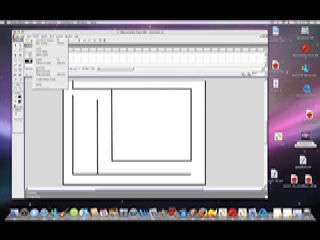
click(45, 60)
click(36, 34)
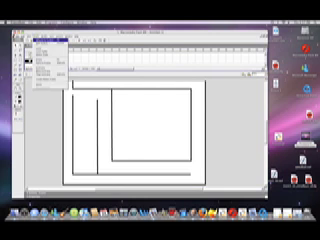
click(45, 60)
key(Return)
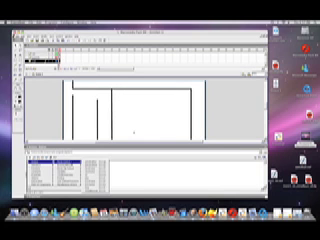
- Attach on (release) and goto actions to the maze button, then collapse the Actions panel
click(95, 175)
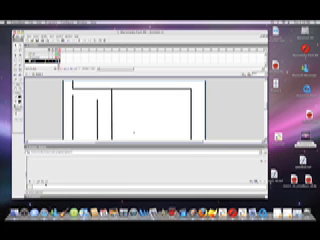
click(32, 182)
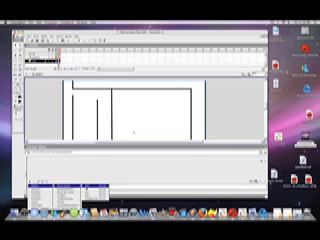
click(95, 186)
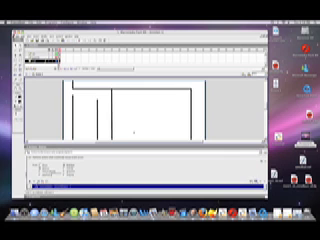
click(32, 183)
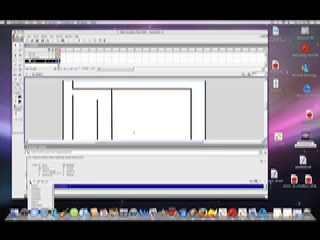
click(62, 190)
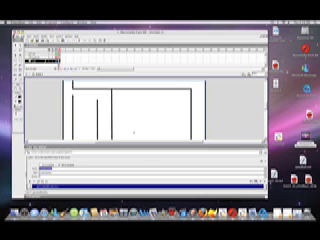
click(35, 150)
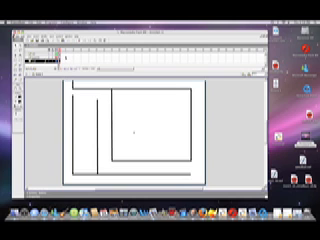
right_click(66, 58)
- Add a blank keyframe with the text 'you loose...' and run Test Movie
click(80, 71)
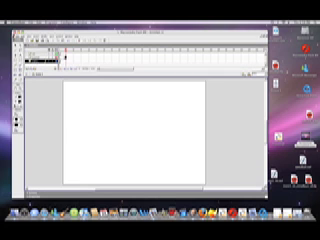
click(140, 120)
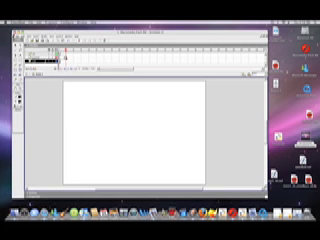
drag(82, 90, 193, 130)
text(yo)
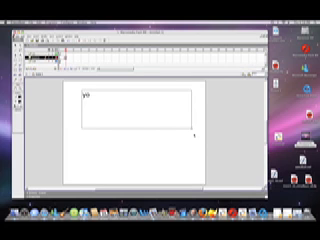
text(u loose...)
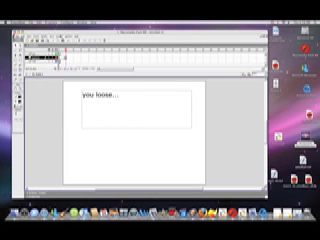
click(60, 36)
click(70, 60)
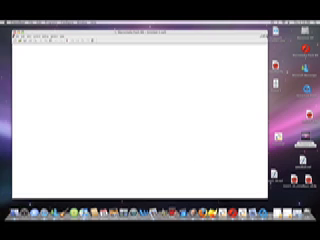
- Add a stop action to frame 1, then test the movie and close the preview
key(super+w)
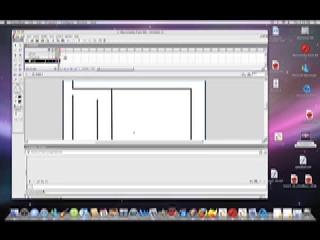
click(30, 182)
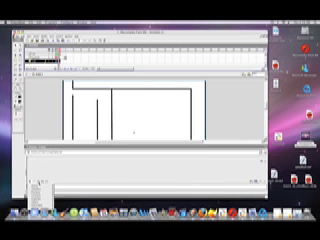
click(68, 187)
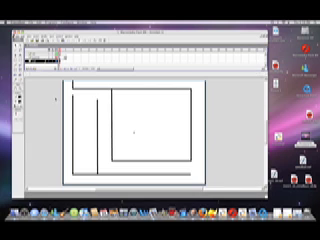
click(62, 35)
click(70, 59)
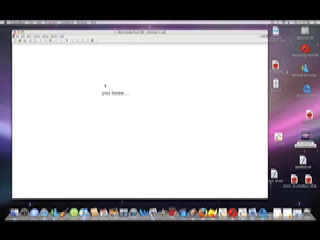
key(super+w)
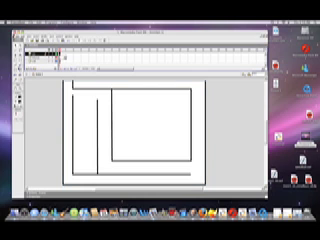
- Choose a green fill and convert the green dot into a Button symbol
click(16, 104)
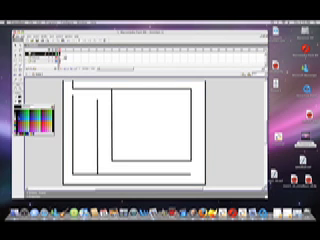
click(30, 118)
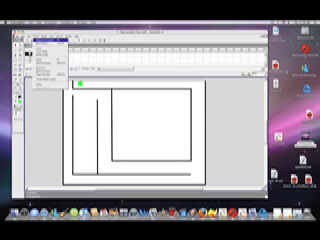
click(45, 45)
key(Return)
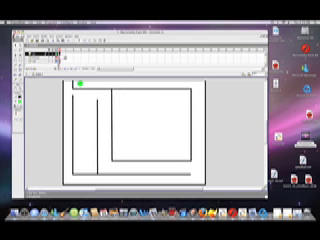
- Give the dot on(release) and gotoAndStop actions, then insert a blank win-screen keyframe
key(F9)
click(30, 183)
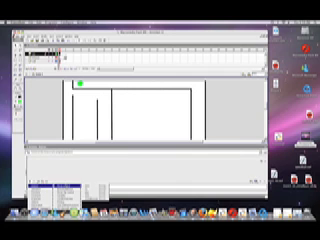
click(95, 190)
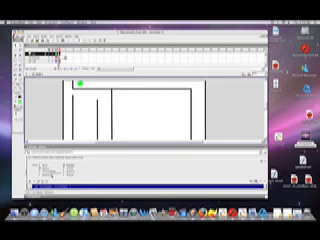
click(32, 183)
mouse_move(42, 190)
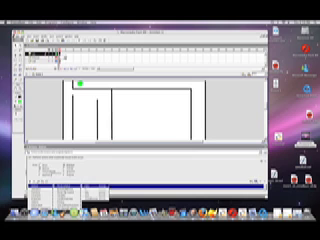
click(68, 172)
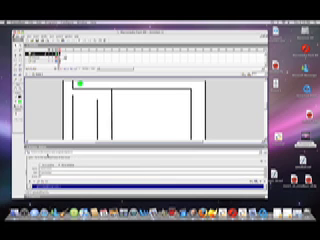
key(alt+F9)
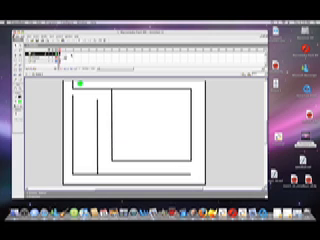
right_click(71, 60)
click(88, 69)
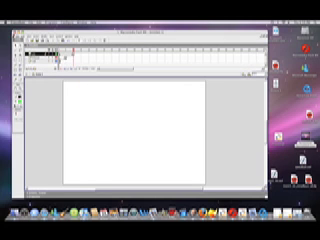
- Type green 'you win' text on the new frame and start a test run
mouse_move(86, 92)
mouse_down()
mouse_move(162, 124)
mouse_move(168, 119)
mouse_up()
text(you)
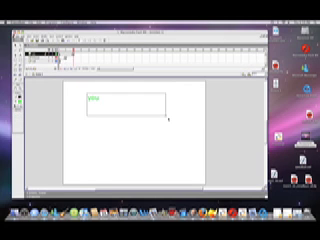
text( win)
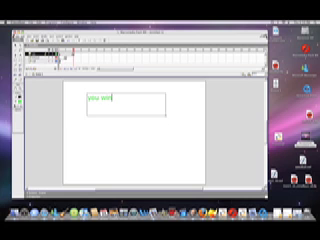
key(super+Return)
key(Return)
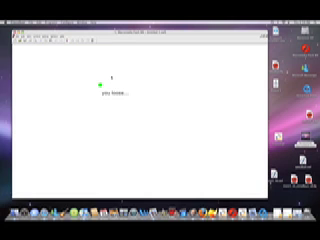
- Rewind and play the movie in the test window, then close it
right_click(107, 82)
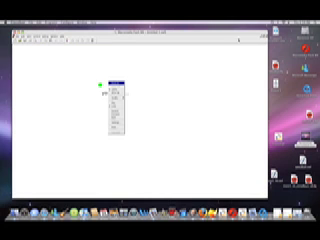
click(107, 82)
right_click(109, 83)
click(121, 112)
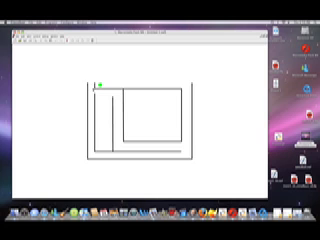
key(super+w)
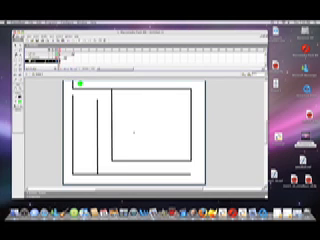
- Adjust the maze frame through its right-click menu and test the movie again
right_click(82, 87)
key(Escape)
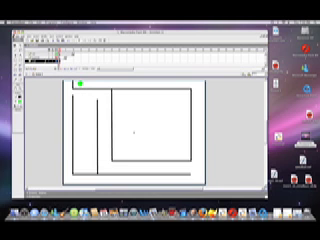
right_click(73, 101)
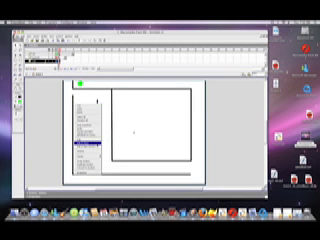
click(88, 143)
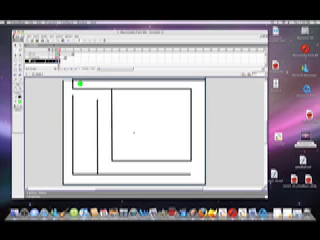
click(62, 36)
click(75, 58)
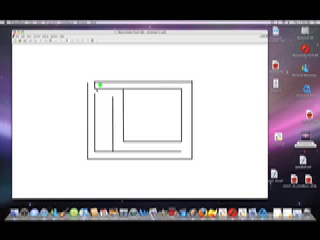
- Test the maze: hit a wall for 'you loose', rewind, reach 'you win' via the green dot, then close
right_click(133, 93)
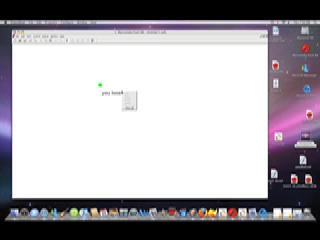
click(188, 68)
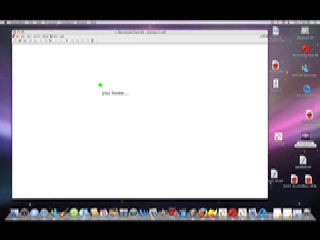
click(46, 38)
click(60, 43)
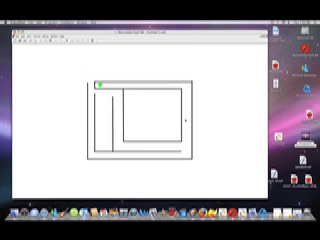
click(100, 85)
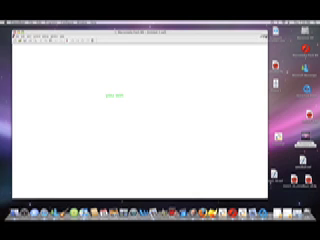
key(super+w)
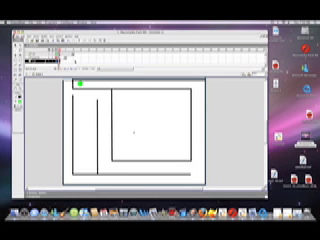
- Draw a green bar under the 'you win' text and convert it to a button symbol
click(72, 52)
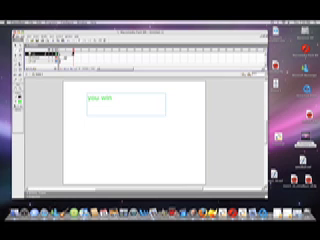
drag(80, 123, 144, 129)
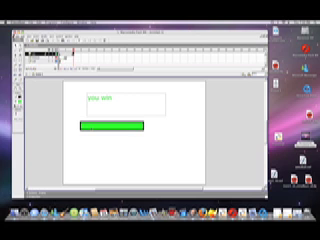
click(36, 40)
click(45, 70)
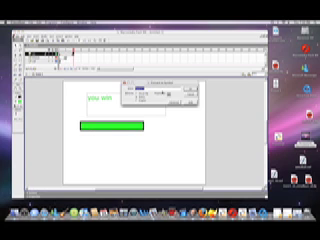
click(191, 89)
- Give the green bar a gotoAndStop action and insert a blank keyframe for level 2
key(F9)
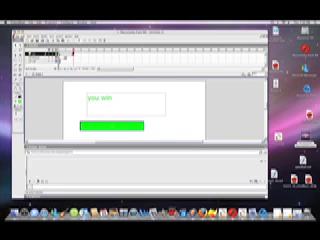
click(33, 180)
mouse_move(45, 188)
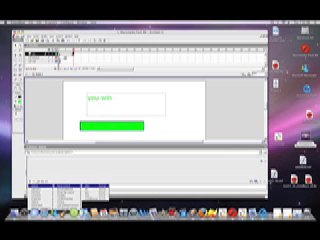
click(95, 186)
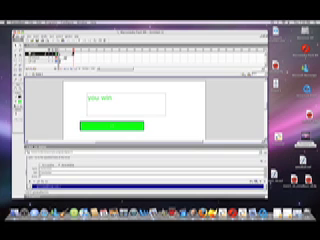
key(F9)
right_click(82, 58)
click(90, 66)
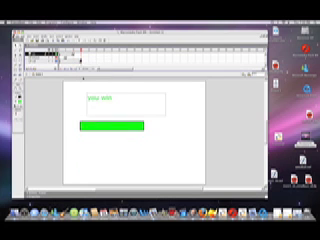